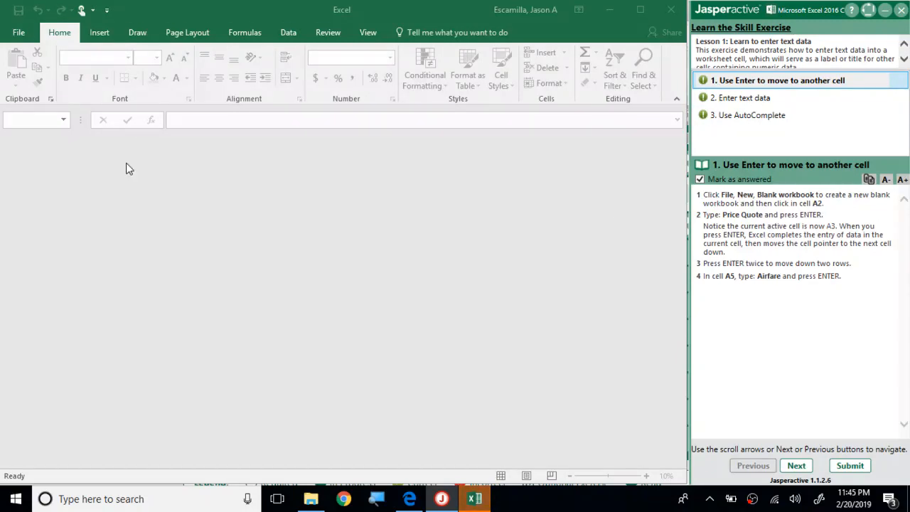
# - Create a new blank workbook
pyautogui.click(29, 37)
pyautogui.click(28, 38)
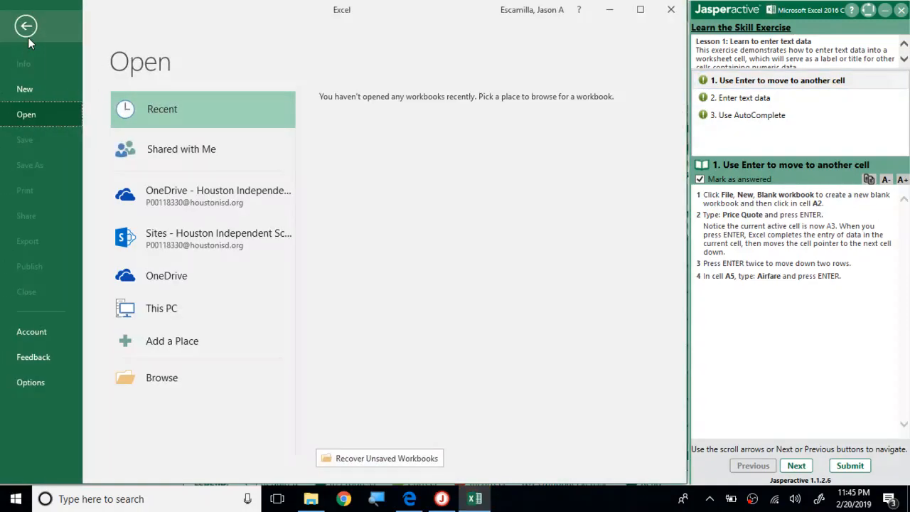
pyautogui.click(27, 91)
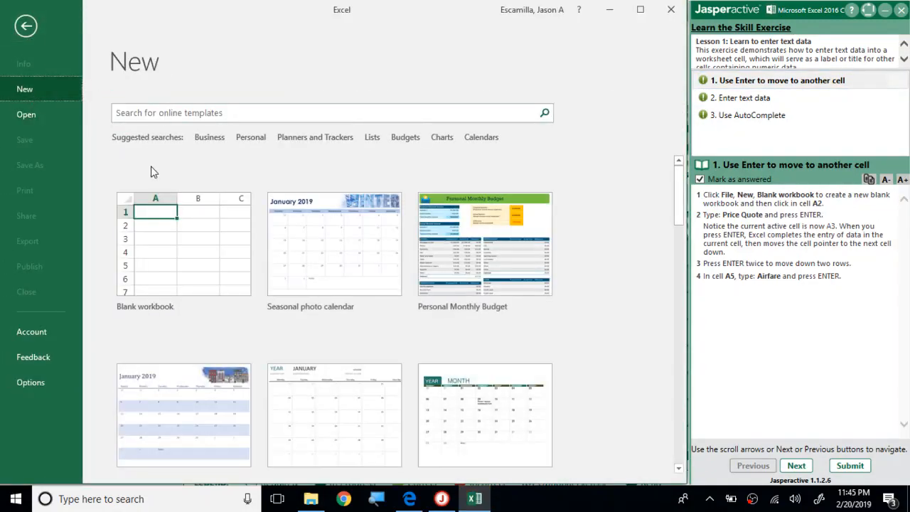
pyautogui.click(155, 228)
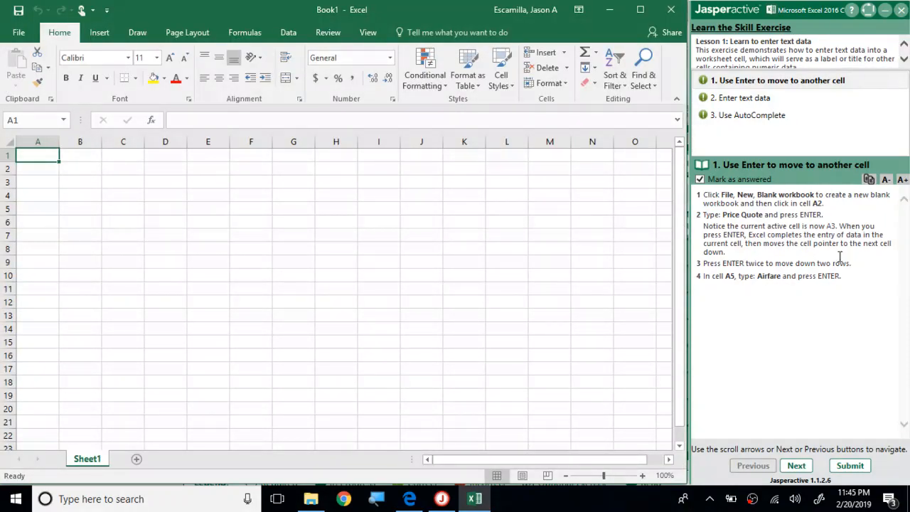
# - Enter the title Price Quote in cell A2, as the exercise instructs
pyautogui.moveTo(797, 203); pyautogui.dragTo(825, 204)
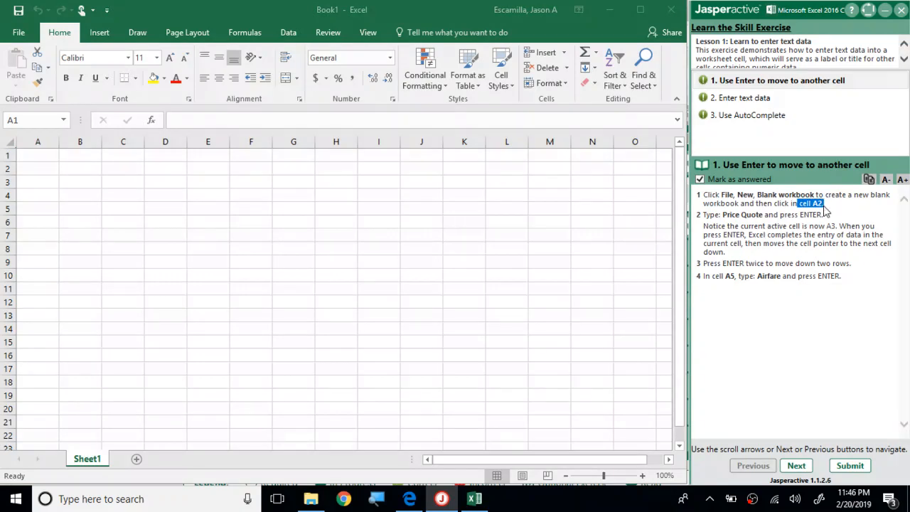
pyautogui.click(39, 152)
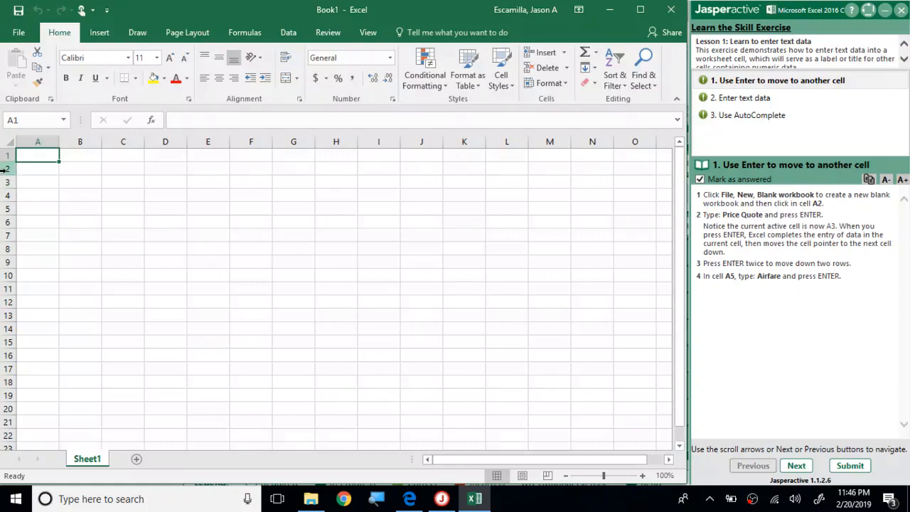
pyautogui.click(44, 166)
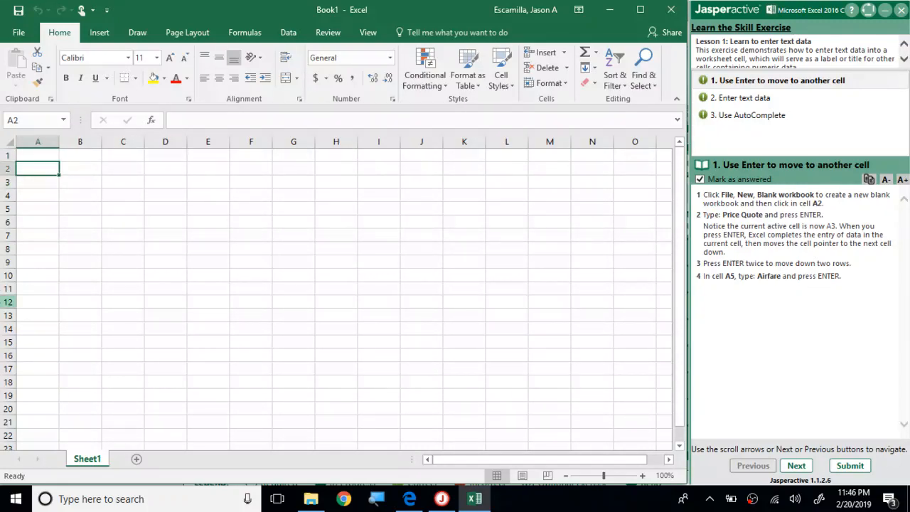
pyautogui.write('Price ')
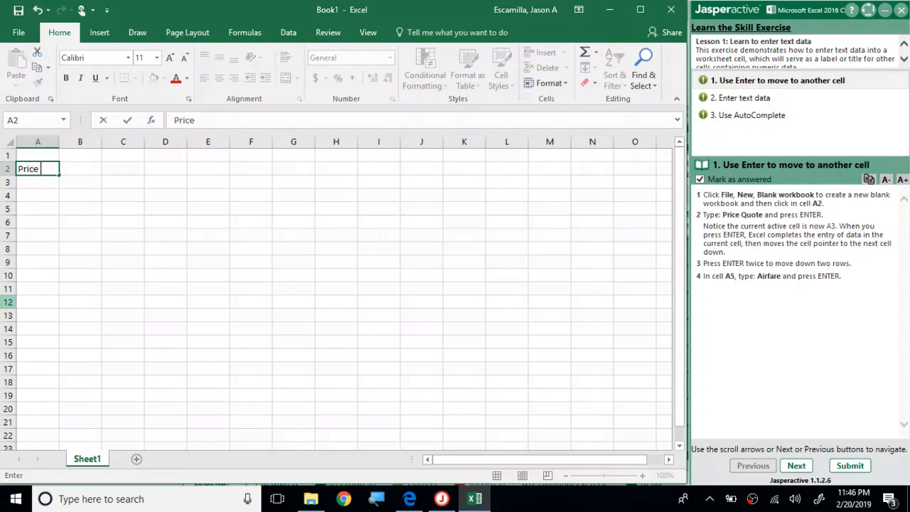
pyautogui.write('Quote')
pyautogui.press('Return')
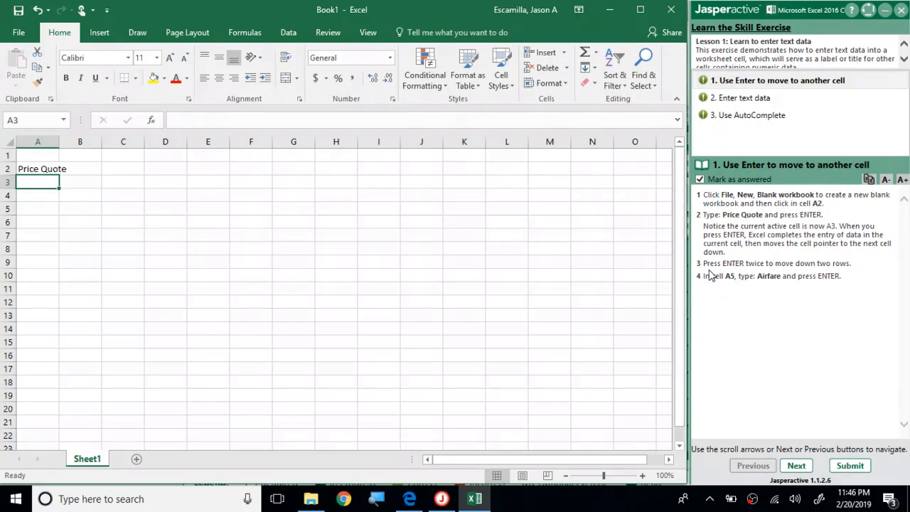
# - Move down two rows from A3 and enter Airfare in cell A5
pyautogui.press('Return')
pyautogui.press('Return')
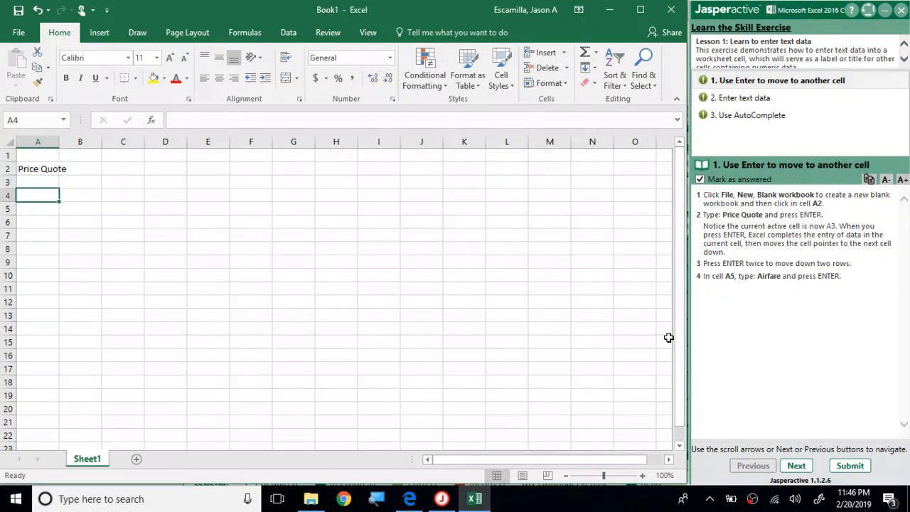
pyautogui.write('A')
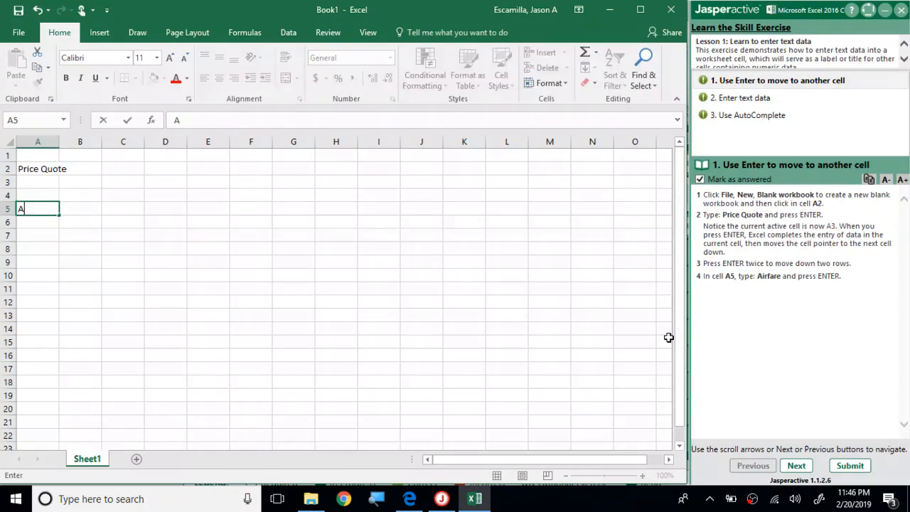
pyautogui.write('irfare')
pyautogui.press('Return')
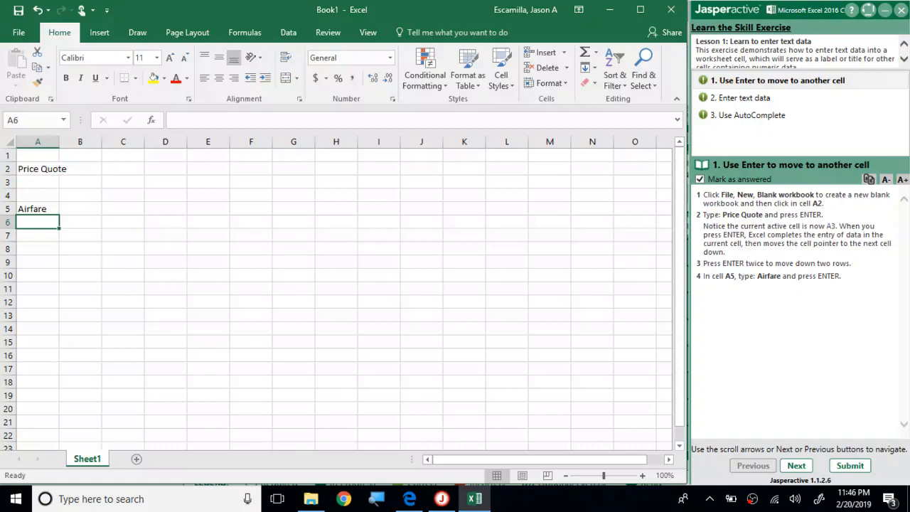
# - Switch the exercise to task 2, Enter text data, and enter Hotel in cell A6
pyautogui.click(773, 99)
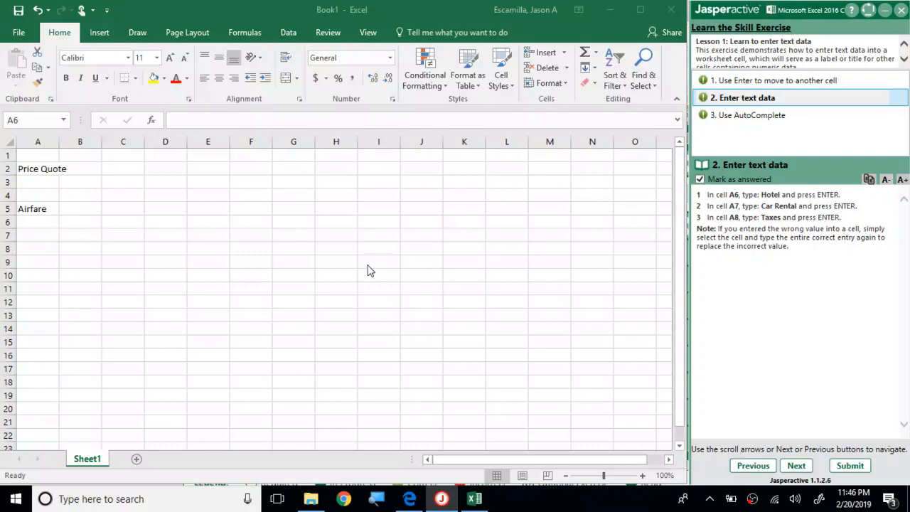
pyautogui.click(264, 284)
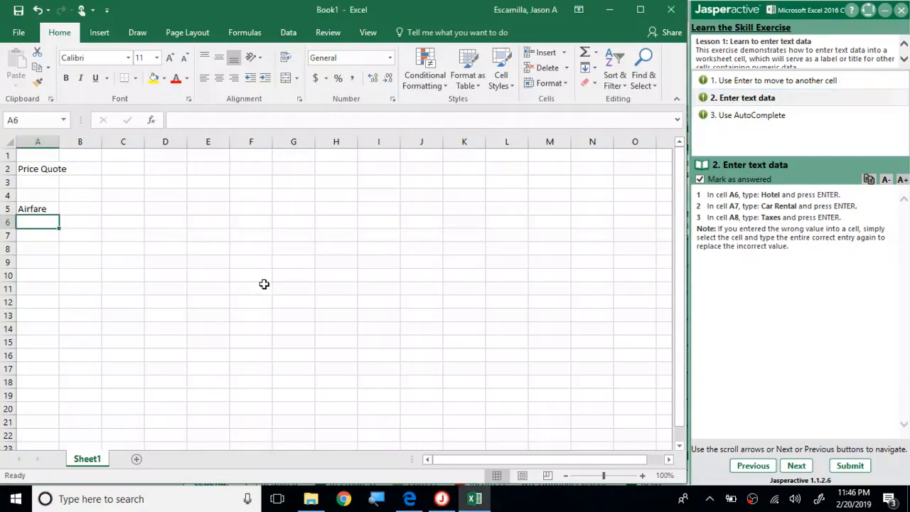
pyautogui.write('Hotel')
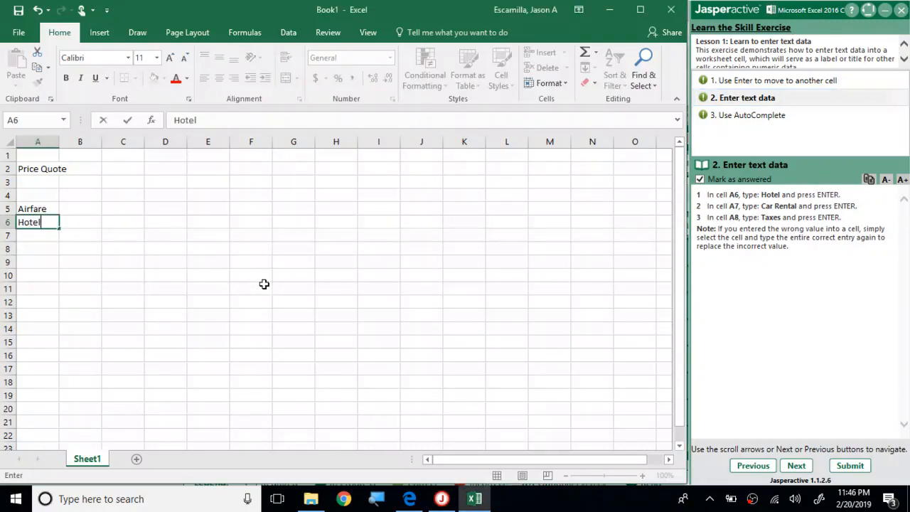
pyautogui.press('Return')
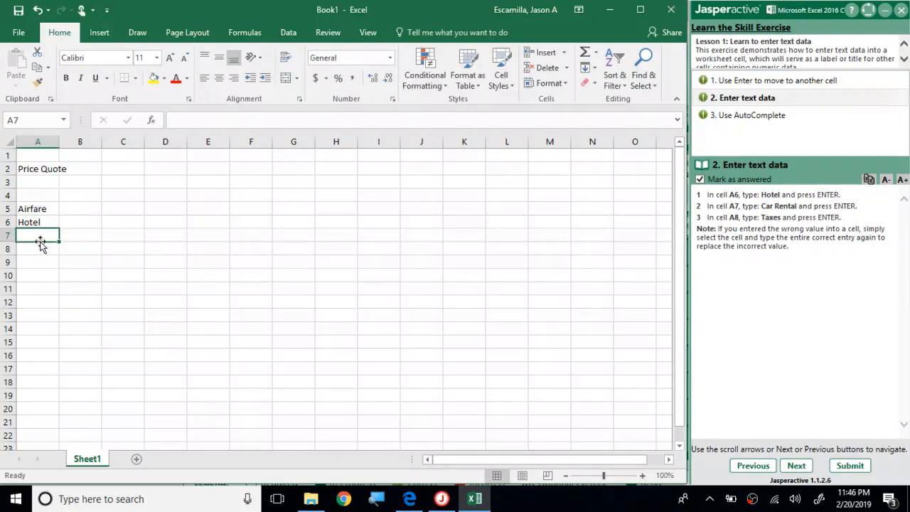
# - Enter Car Rental in cell A7 and Taxes in cell A8
pyautogui.write('Car')
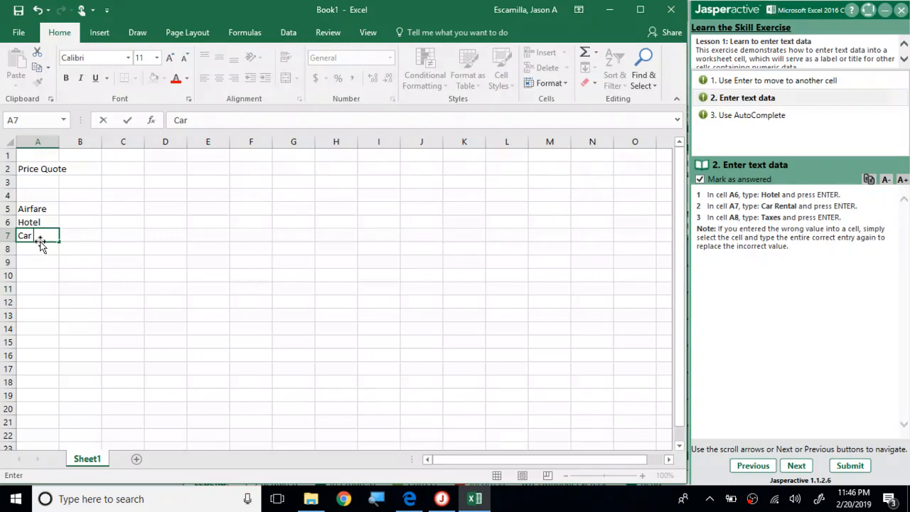
pyautogui.write(' Rental')
pyautogui.press('Return')
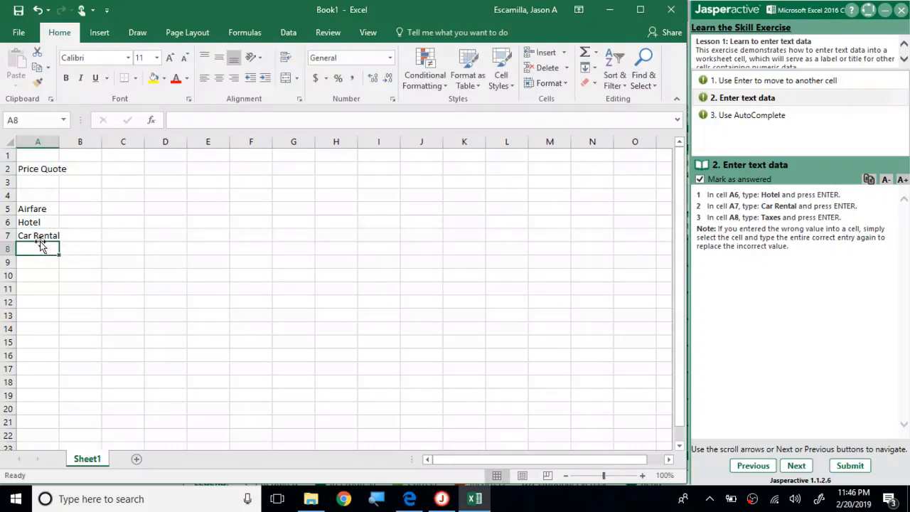
pyautogui.write('Taxes')
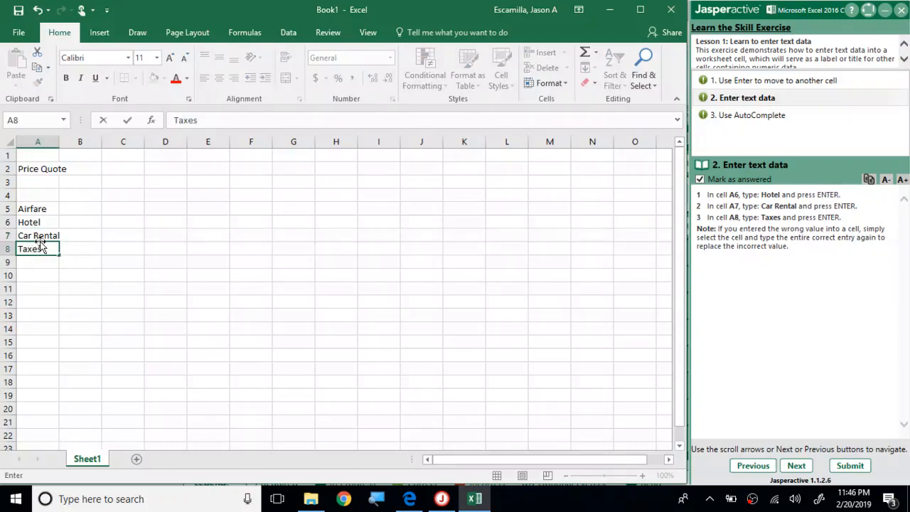
pyautogui.press('Return')
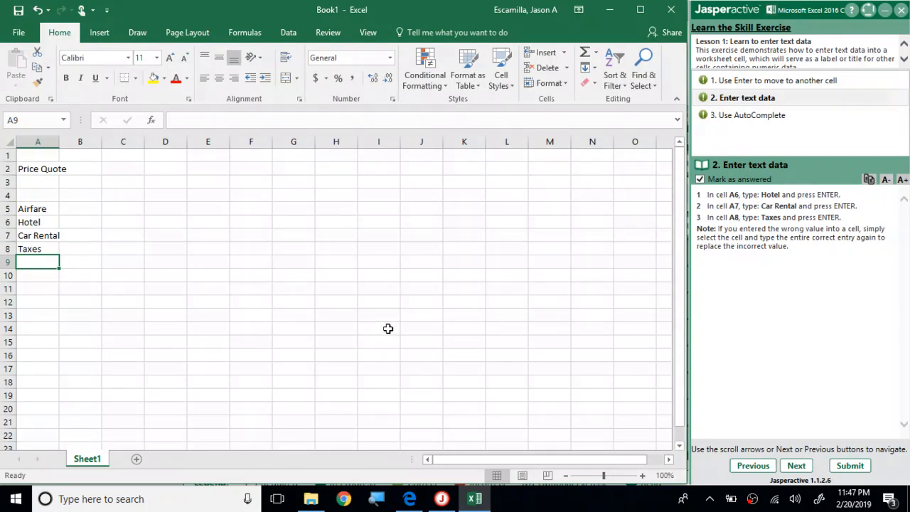
# - Switch the exercise to task 3, Use AutoComplete, and enter Airport Fees in cell A9 instead of accepting the suggested Airfare
pyautogui.click(775, 128)
pyautogui.click(773, 122)
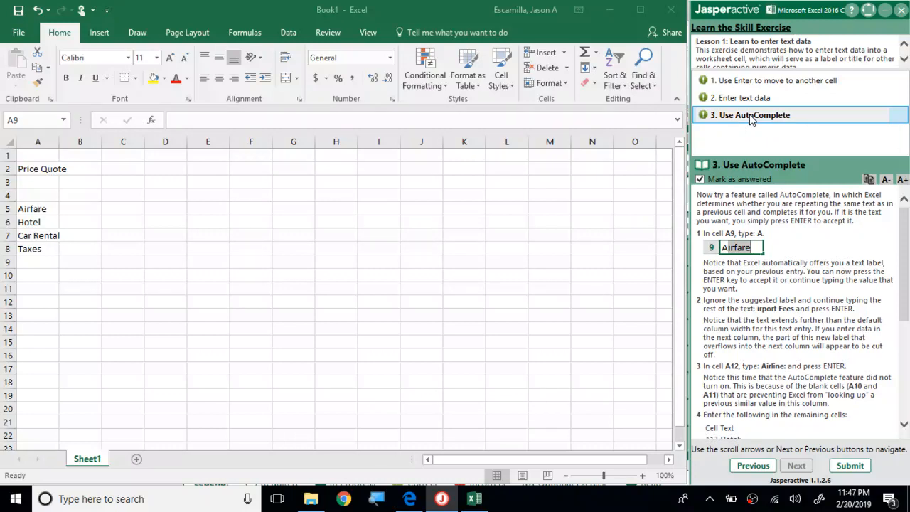
pyautogui.click(33, 261)
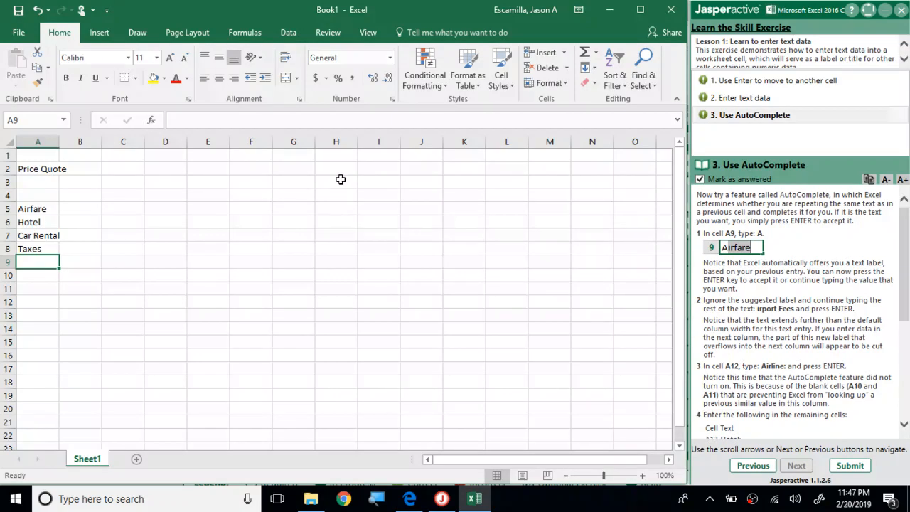
pyautogui.write('A')
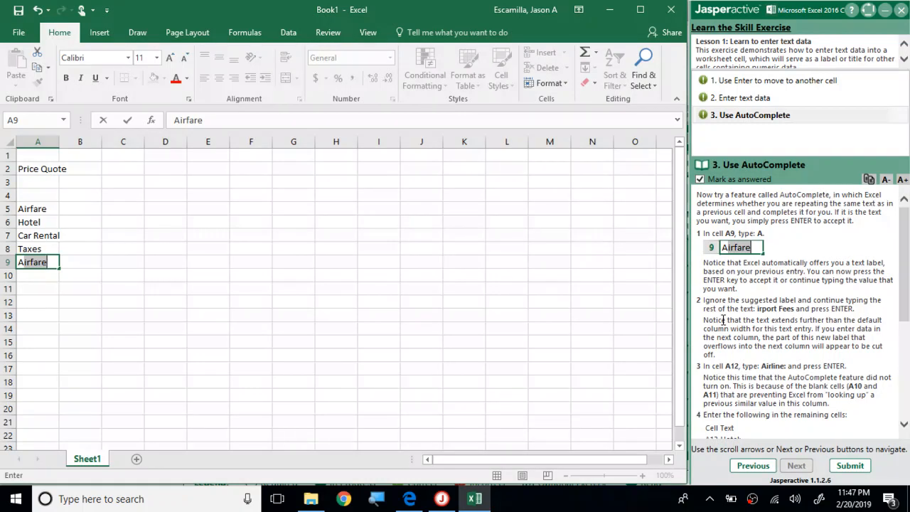
pyautogui.write('port Fees')
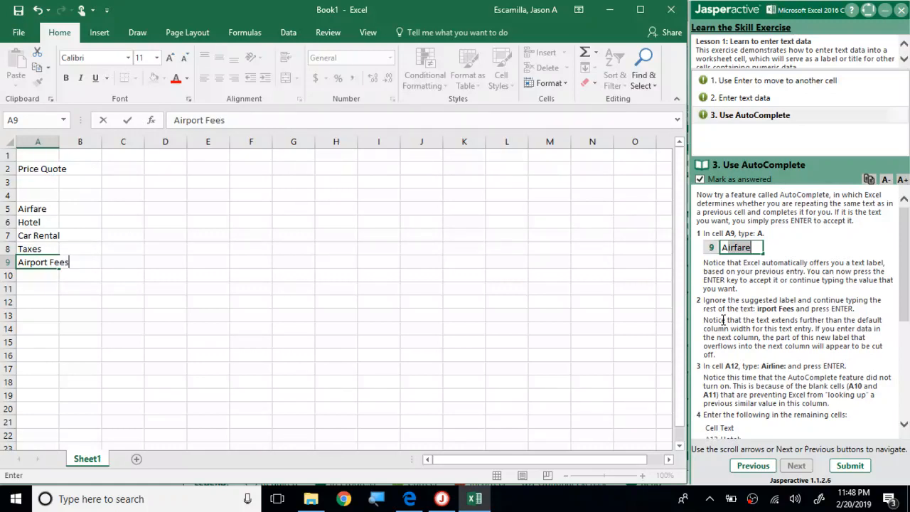
pyautogui.press('Return')
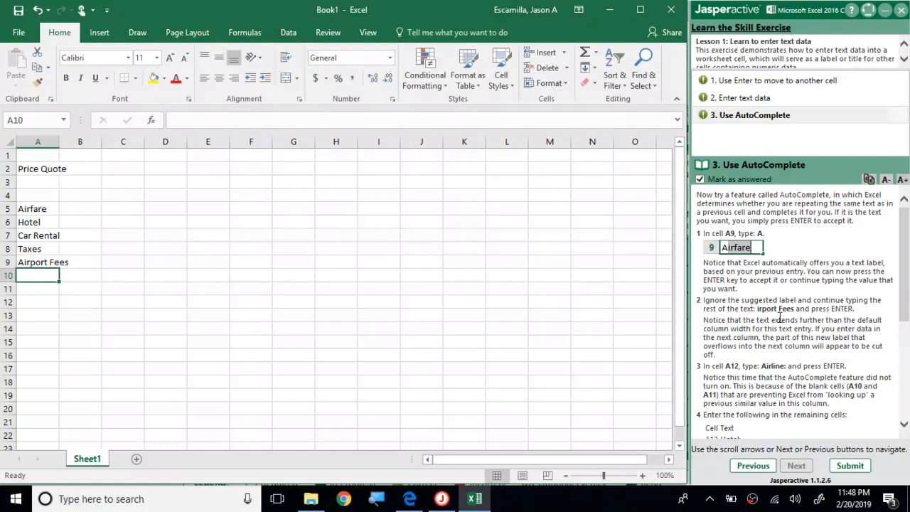
# - Read the exercise note on text wider than its column and examine the labels in A7 and A9 and the neighbouring cell B9
pyautogui.moveTo(885, 320); pyautogui.dragTo(813, 329)
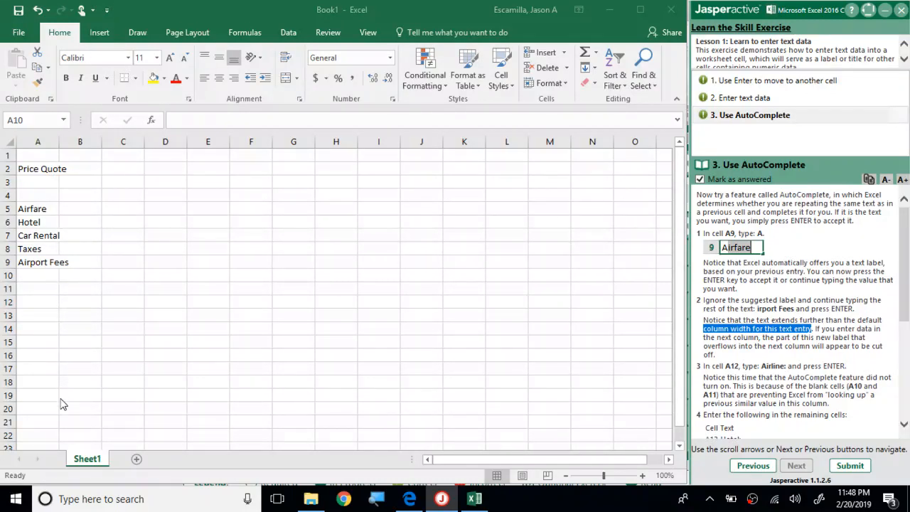
pyautogui.click(48, 235)
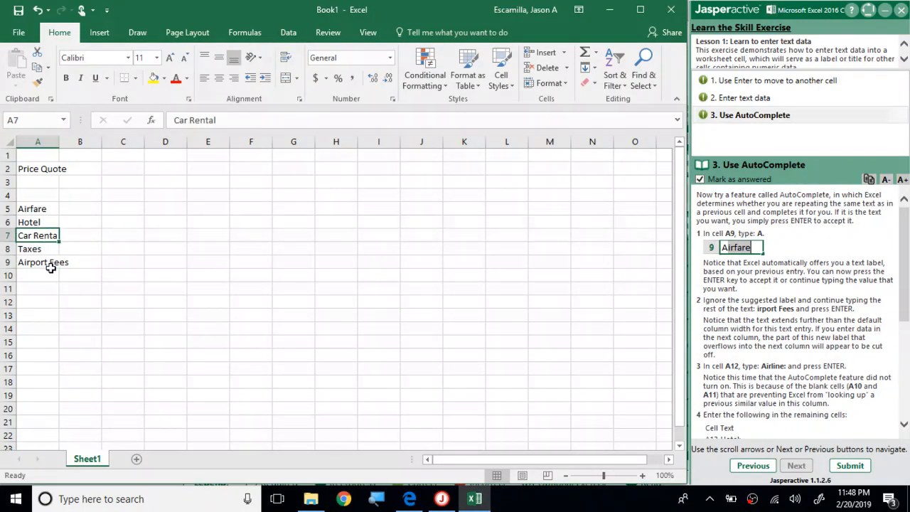
pyautogui.click(50, 267)
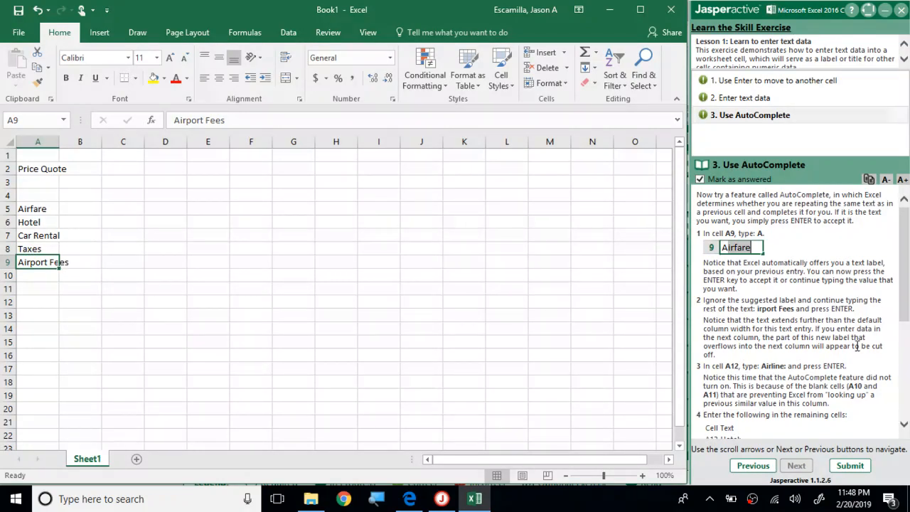
pyautogui.moveTo(817, 328); pyautogui.dragTo(830, 363)
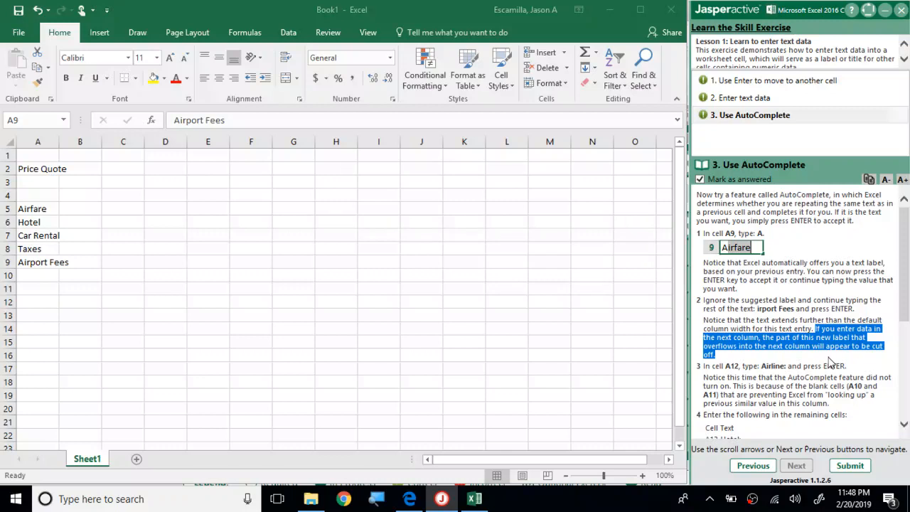
pyautogui.click(76, 262)
pyautogui.click(75, 262)
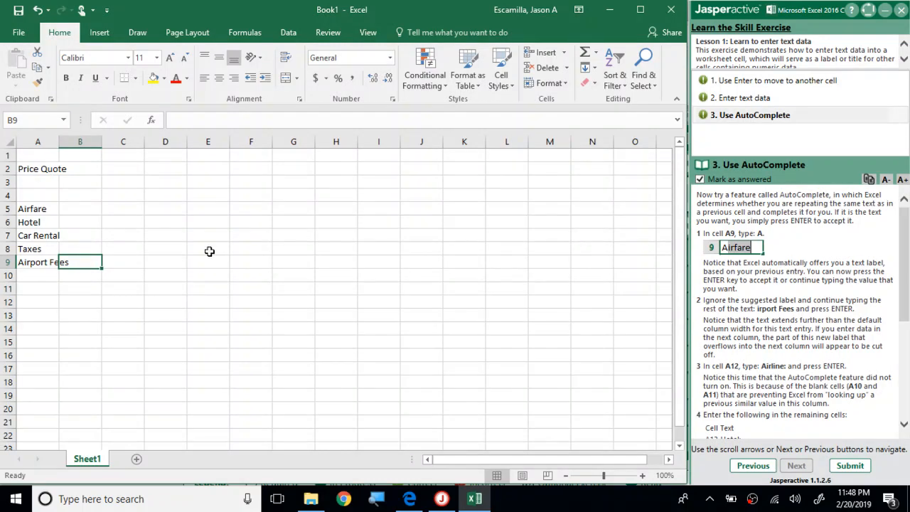
pyautogui.tripleClick(763, 337)
pyautogui.moveTo(764, 337); pyautogui.dragTo(804, 354)
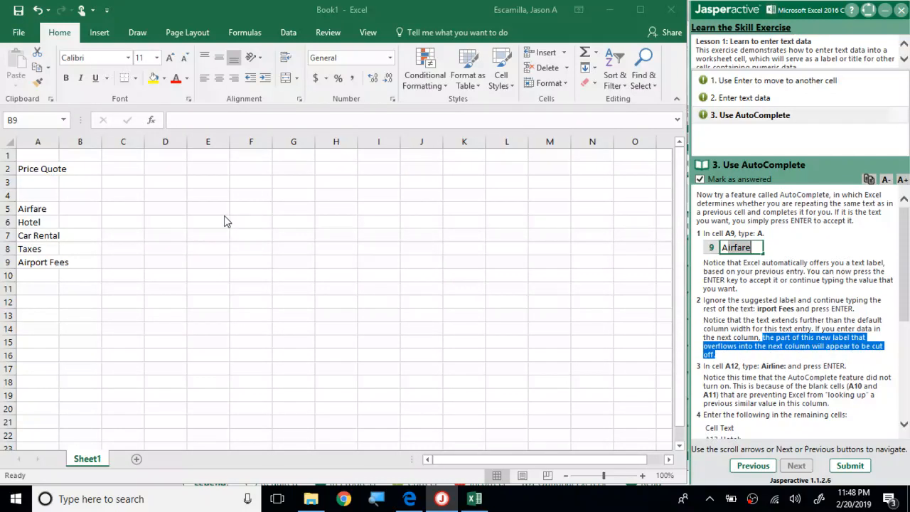
pyautogui.click(44, 268)
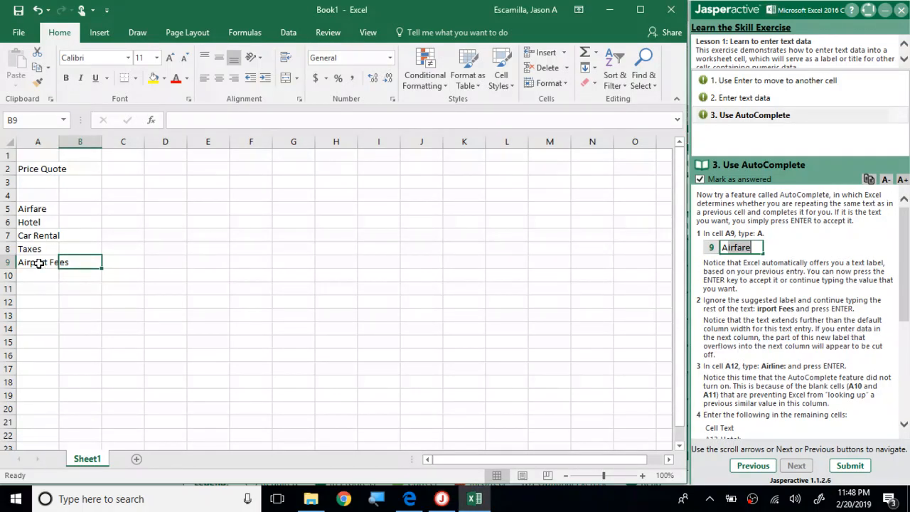
pyautogui.click(37, 263)
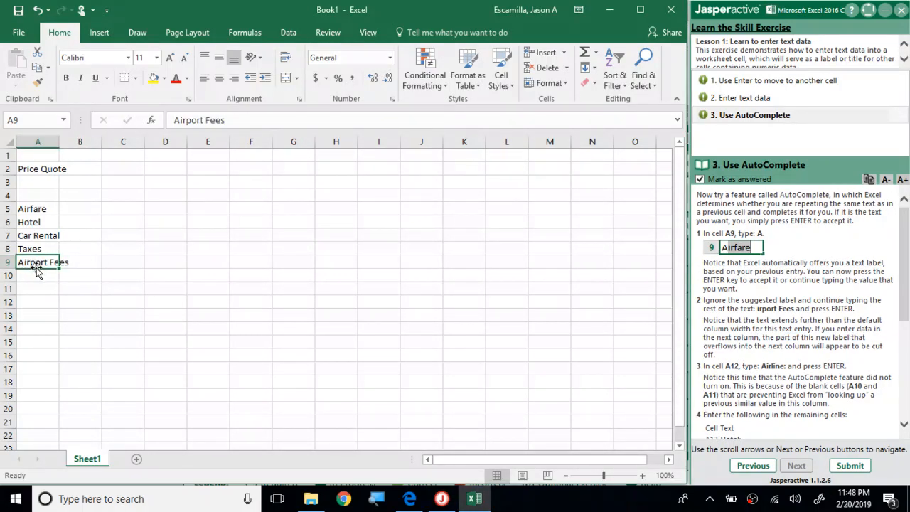
# - Enter a person's title and surname in cell B9, next to the Airport Fees label
pyautogui.click(79, 268)
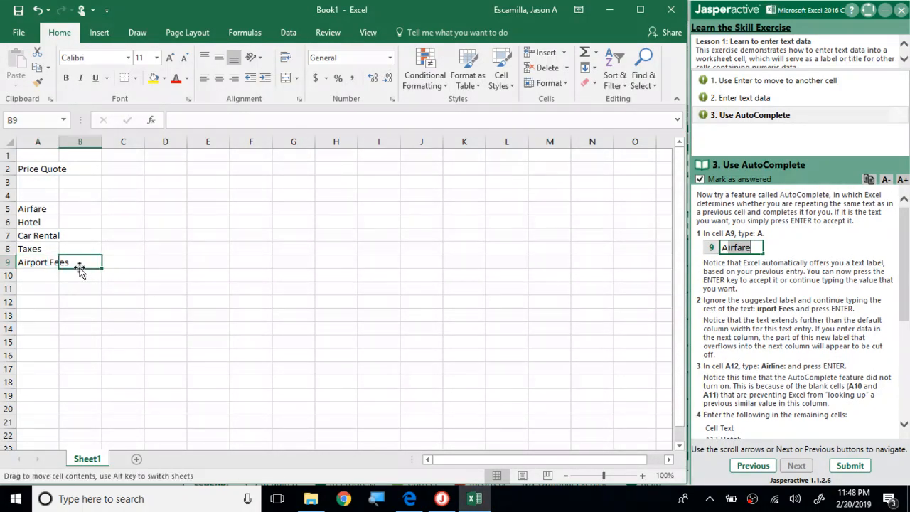
pyautogui.write('J')
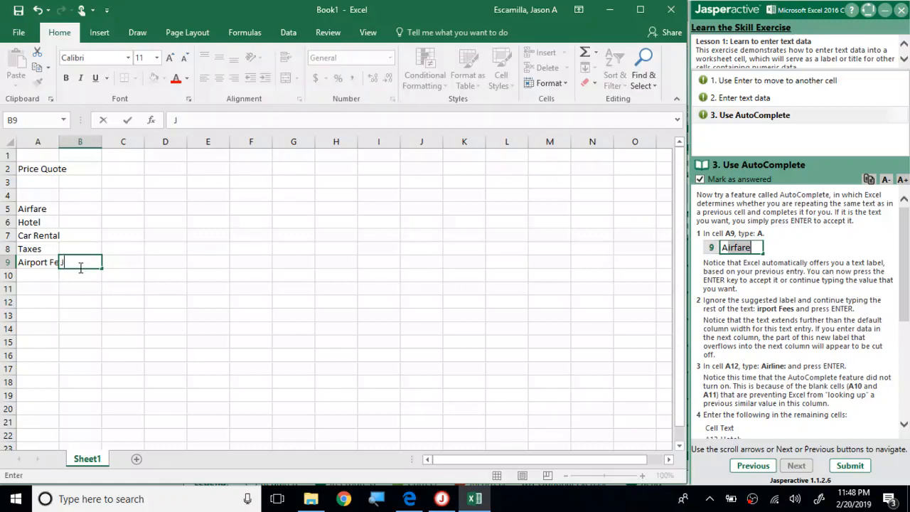
pyautogui.write('Mr. Escamilla')
pyautogui.press('Return')
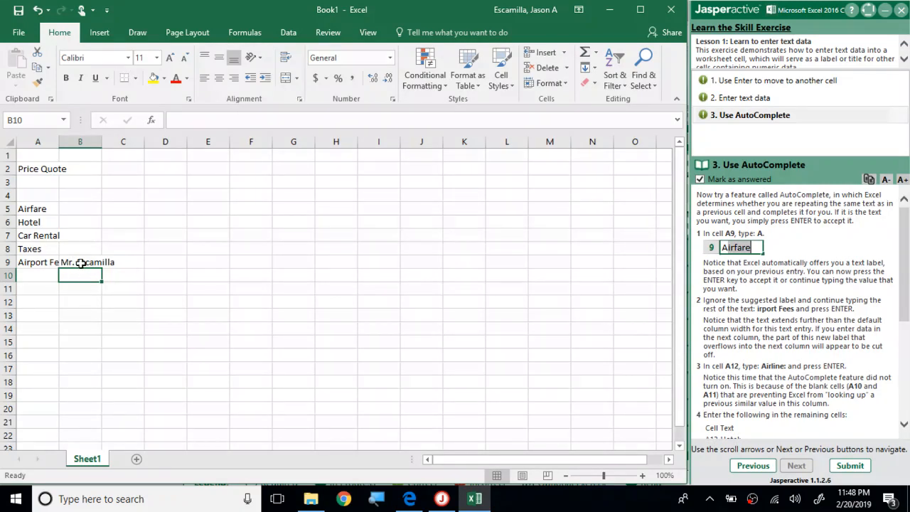
# - Clear the person's title and surname from cell B9, next to the Airport Fees label
pyautogui.click(77, 262)
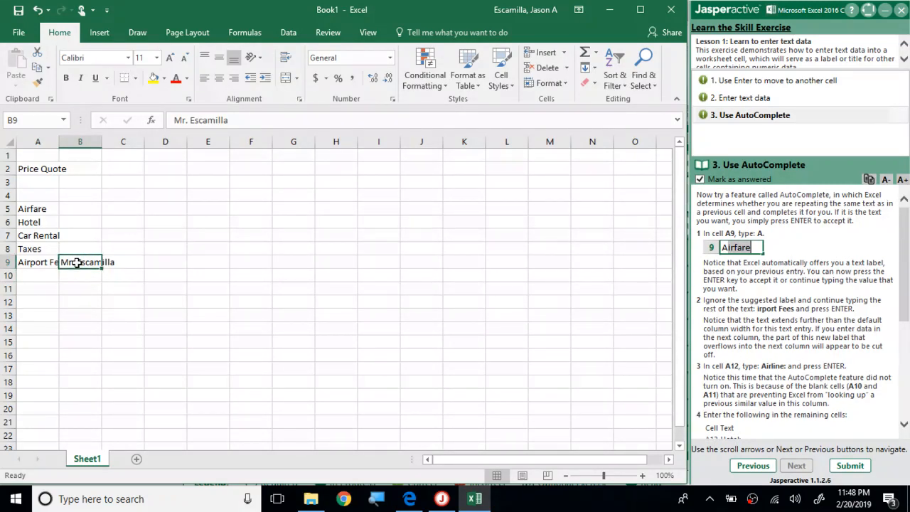
pyautogui.doubleClick(77, 263)
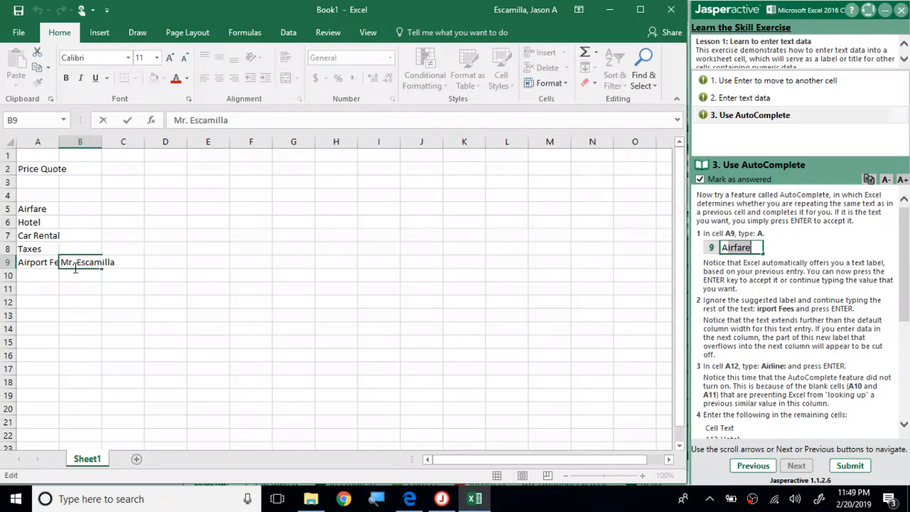
pyautogui.moveTo(123, 261); pyautogui.dragTo(60, 264)
pyautogui.press('BackSpace')
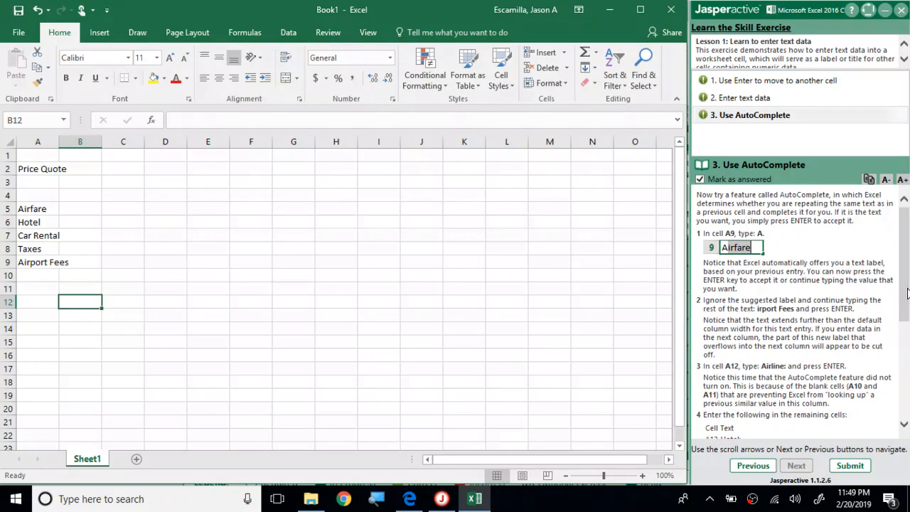
# - Following the next instruction of the AutoComplete task, enter Airline: in cell A12
pyautogui.moveTo(907, 285); pyautogui.dragTo(907, 362)
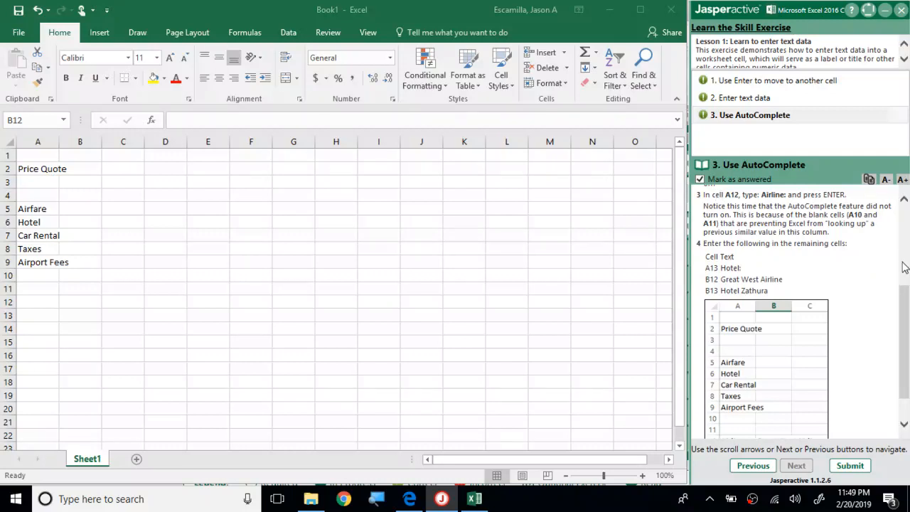
pyautogui.moveTo(907, 296); pyautogui.dragTo(907, 280)
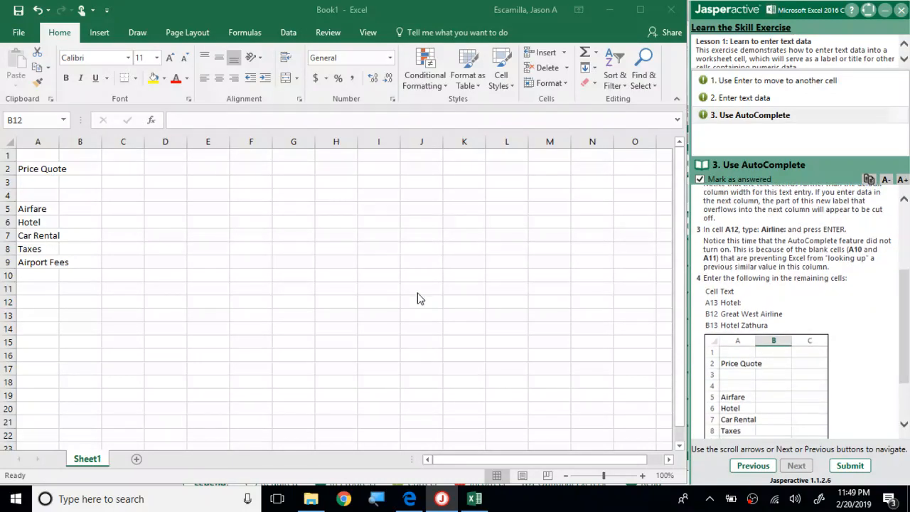
pyautogui.click(40, 302)
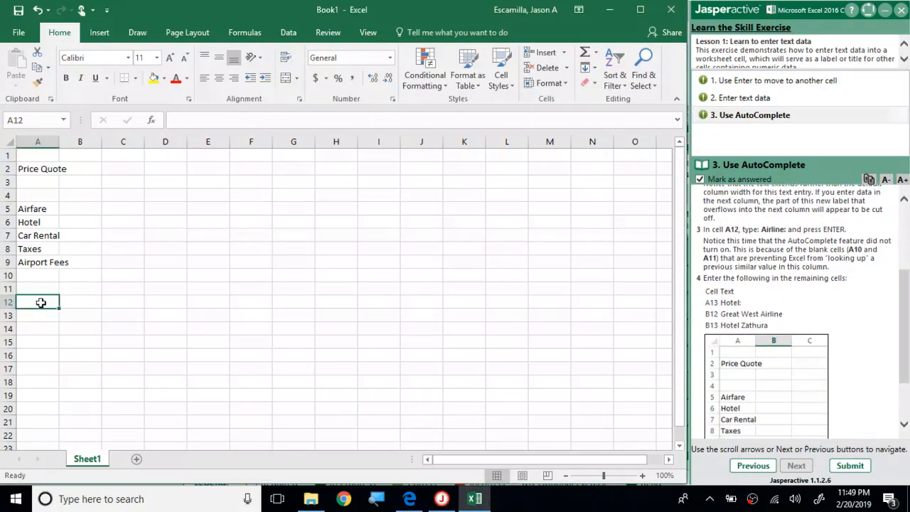
pyautogui.write('Airl')
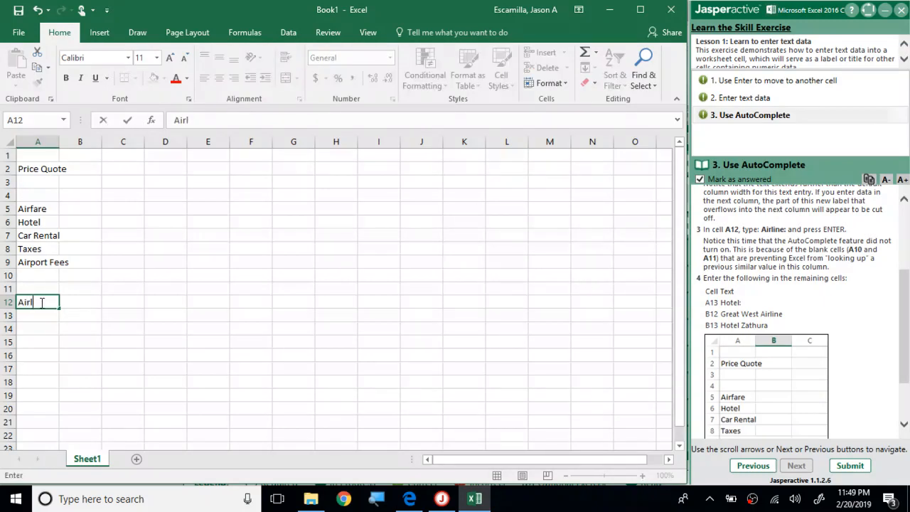
pyautogui.write('ine:')
pyautogui.press('Return')
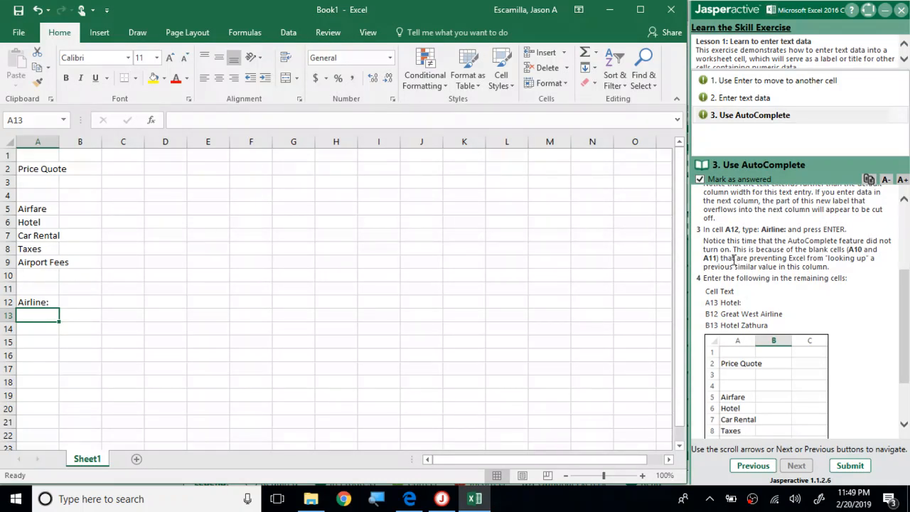
# - Read the exercise note on blank cells preventing AutoComplete and examine the empty cells A10 and A11
pyautogui.moveTo(734, 259); pyautogui.dragTo(831, 256)
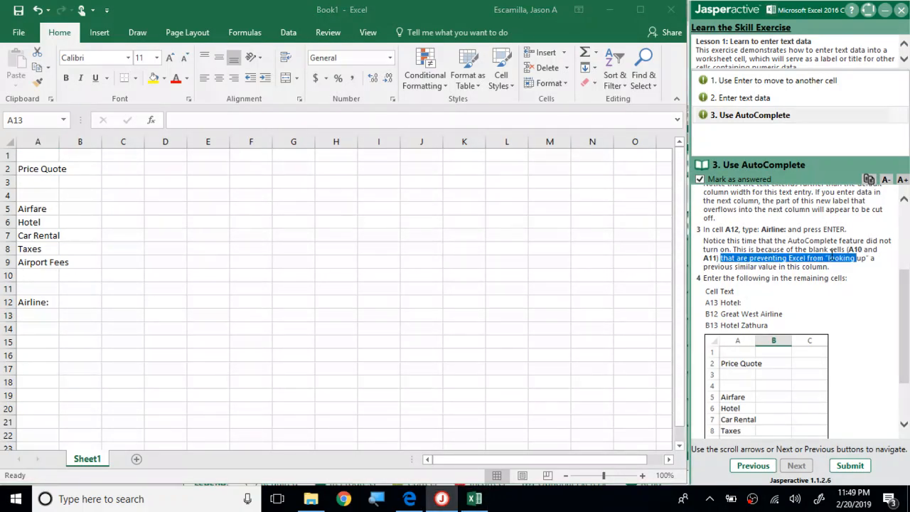
pyautogui.click(47, 313)
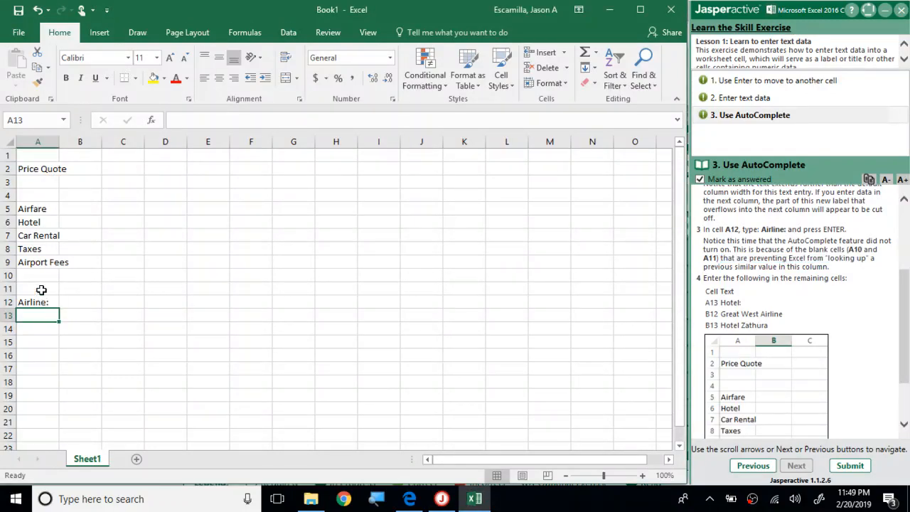
pyautogui.click(38, 277)
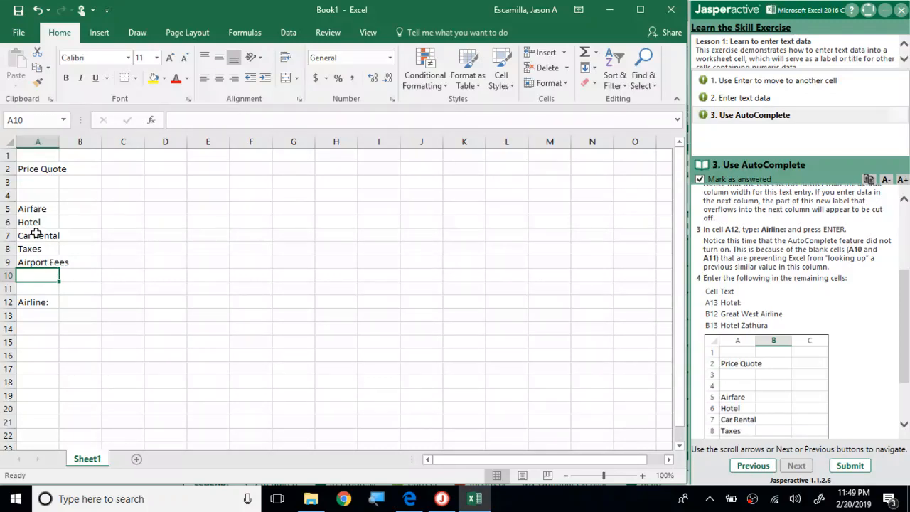
pyautogui.moveTo(31, 287); pyautogui.dragTo(32, 278)
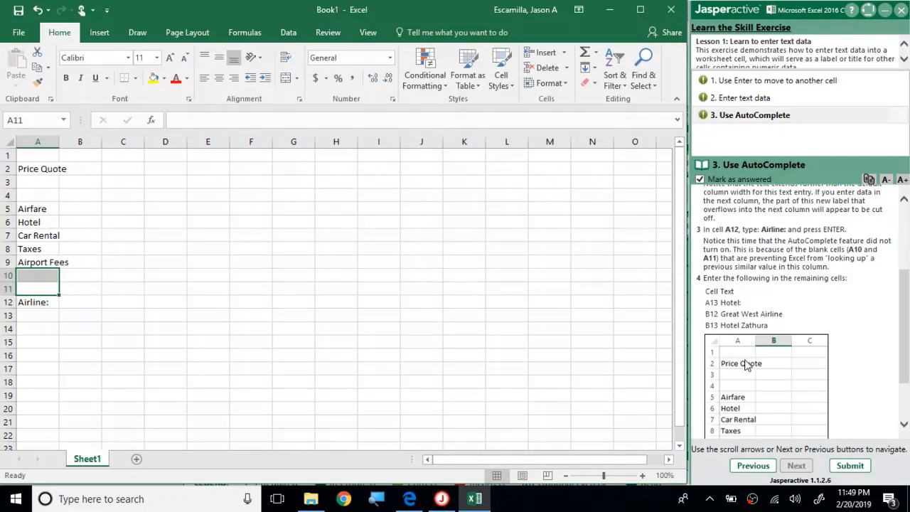
# - Follow the exercise's list of remaining cells and enter Hotel: in cell A13
pyautogui.moveTo(905, 291); pyautogui.dragTo(907, 333)
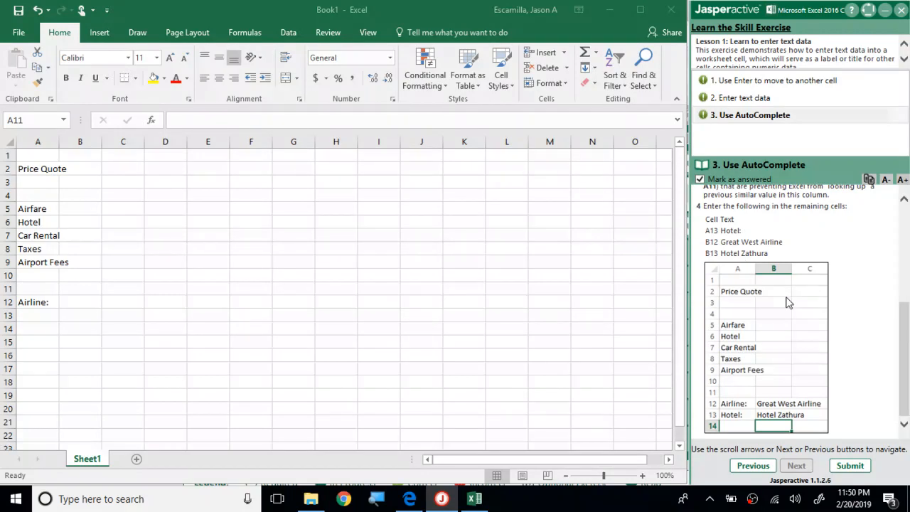
pyautogui.click(39, 307)
pyautogui.click(39, 313)
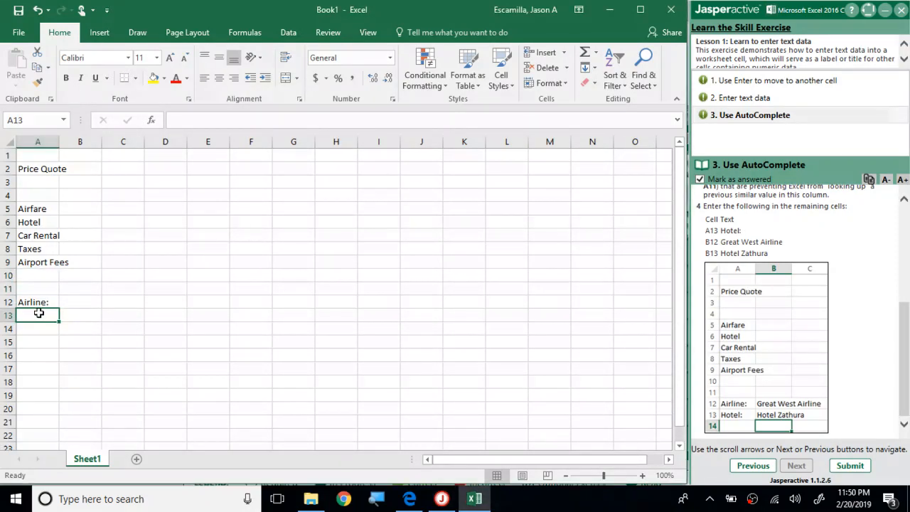
pyautogui.write('Hotel:')
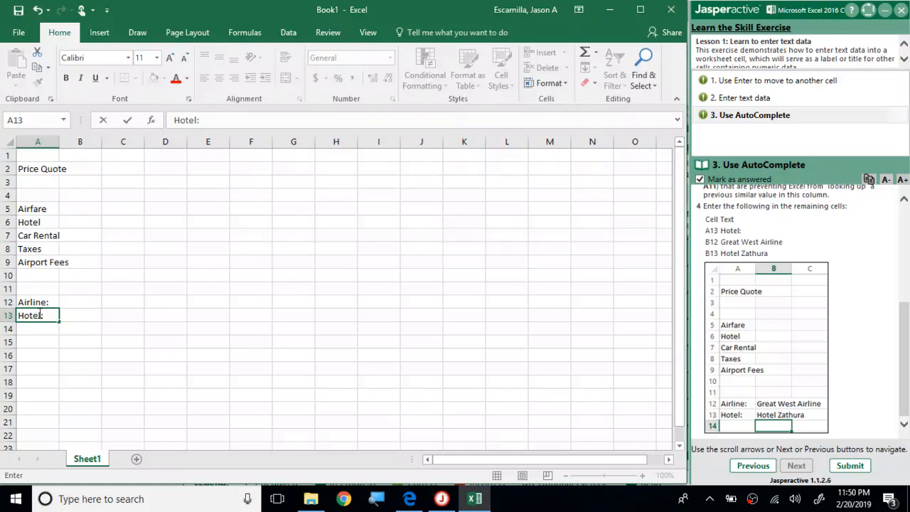
pyautogui.press('Tab')
# - Enter Great West Airline in cell B12 and Hotel Zathura in cell B13
pyautogui.press('Up')
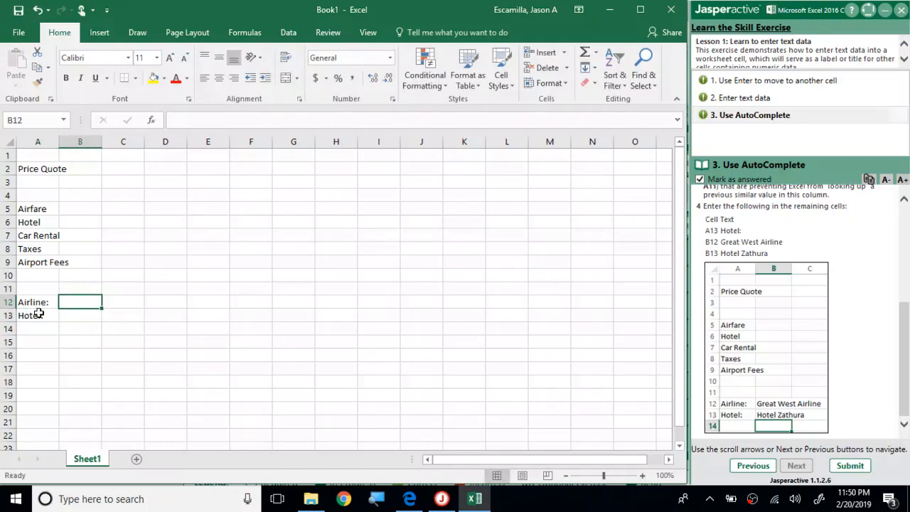
pyautogui.write('Great We')
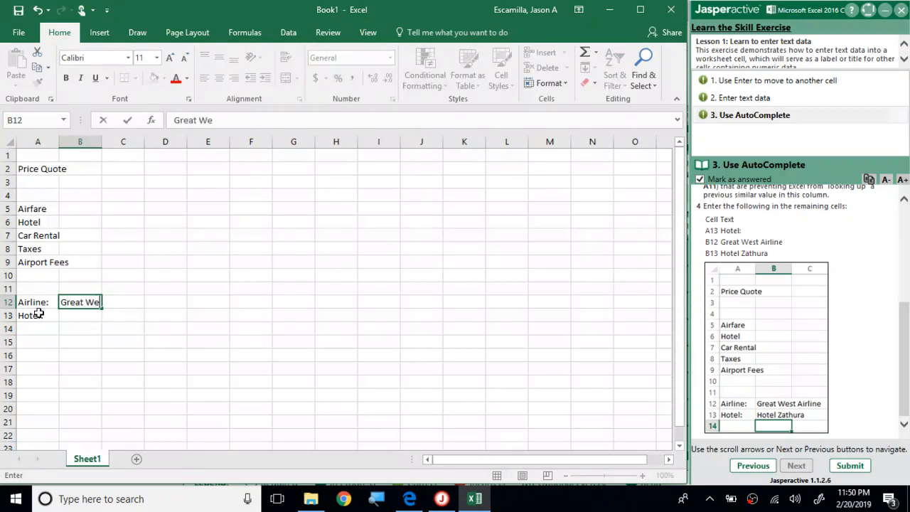
pyautogui.write('st Airline')
pyautogui.press('Return')
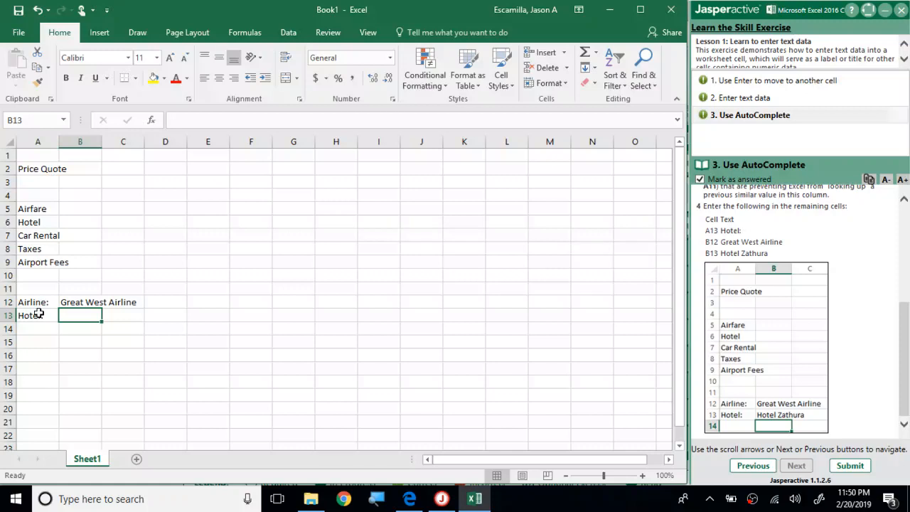
pyautogui.write('Hotel Zat')
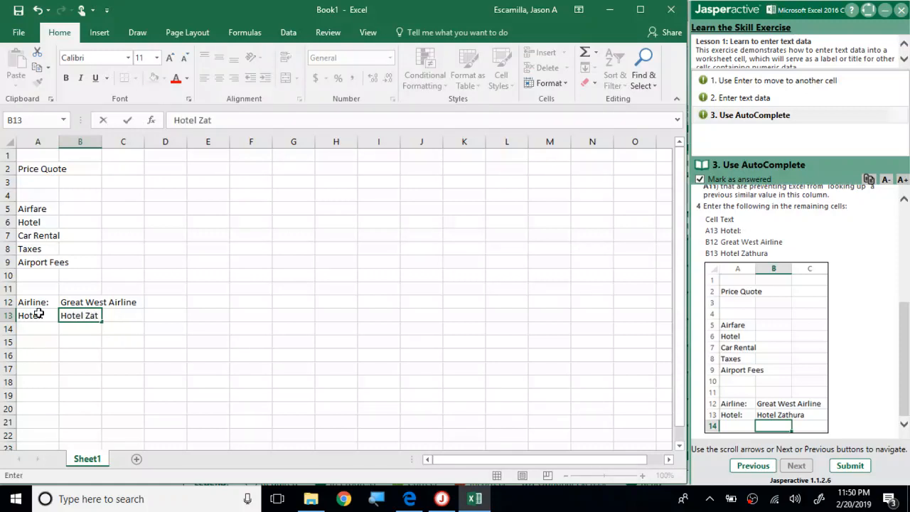
pyautogui.write('hura')
pyautogui.press('Return')
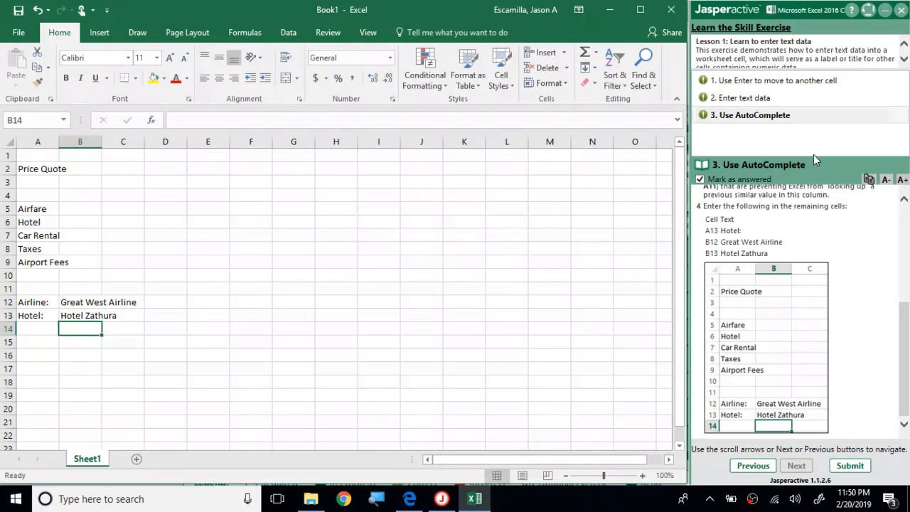
# - Submit the finished exercise and agree to send the results and close the application
pyautogui.click(851, 466)
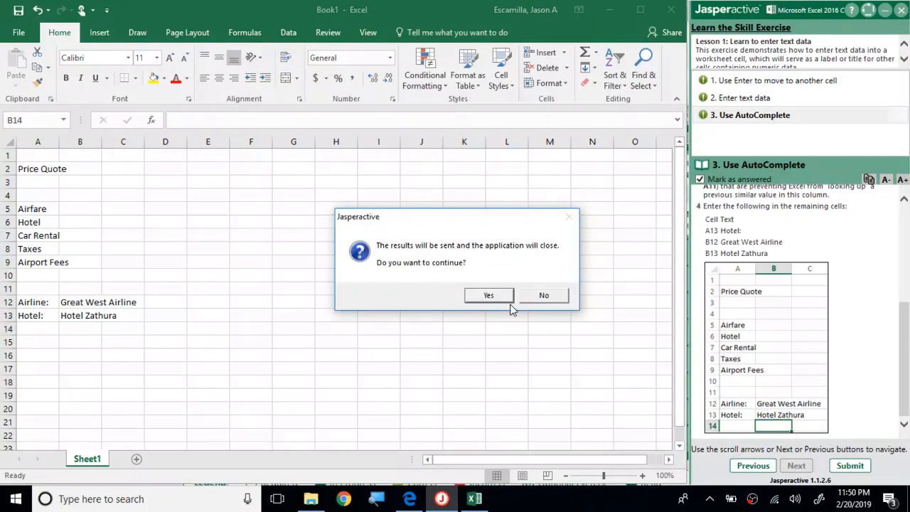
pyautogui.click(488, 295)
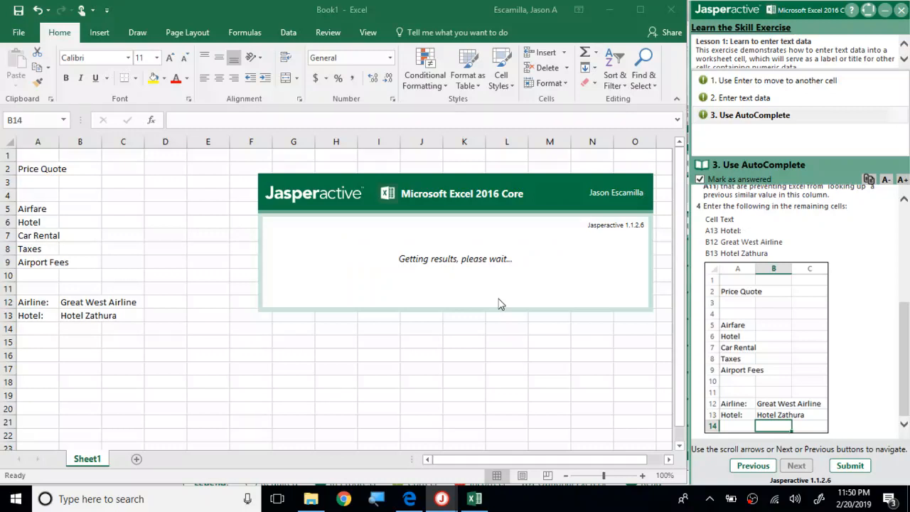